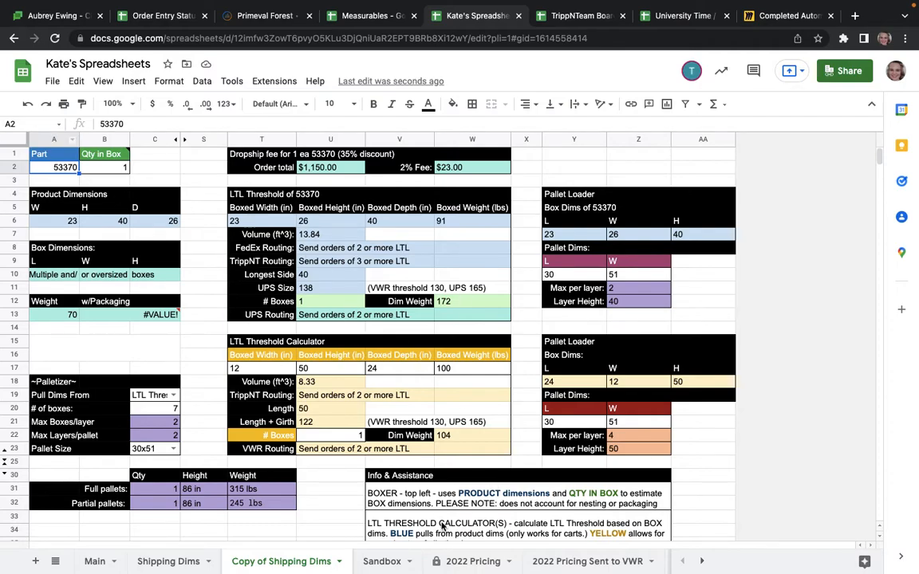
# - Enter 51912 as the part number and check the box length given for it
pyautogui.click(417, 507)
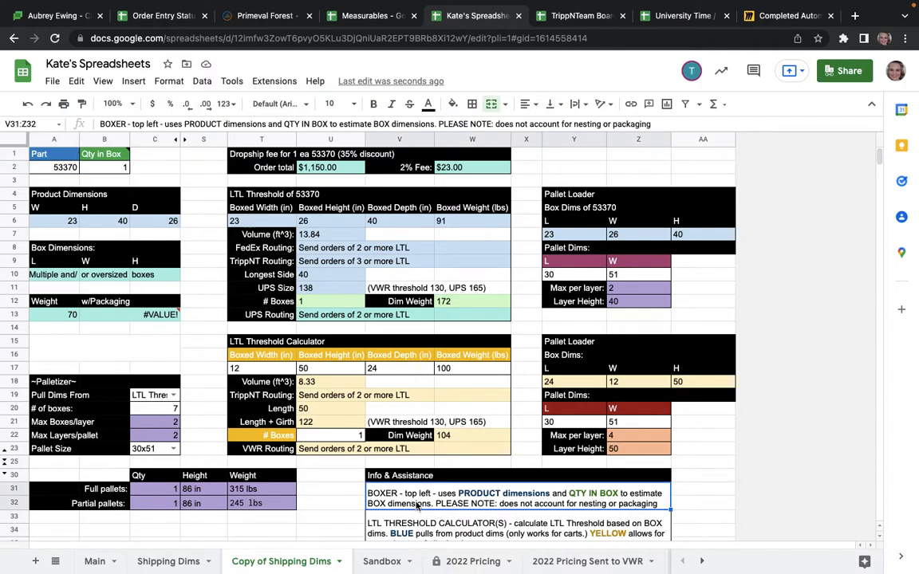
pyautogui.click(57, 164)
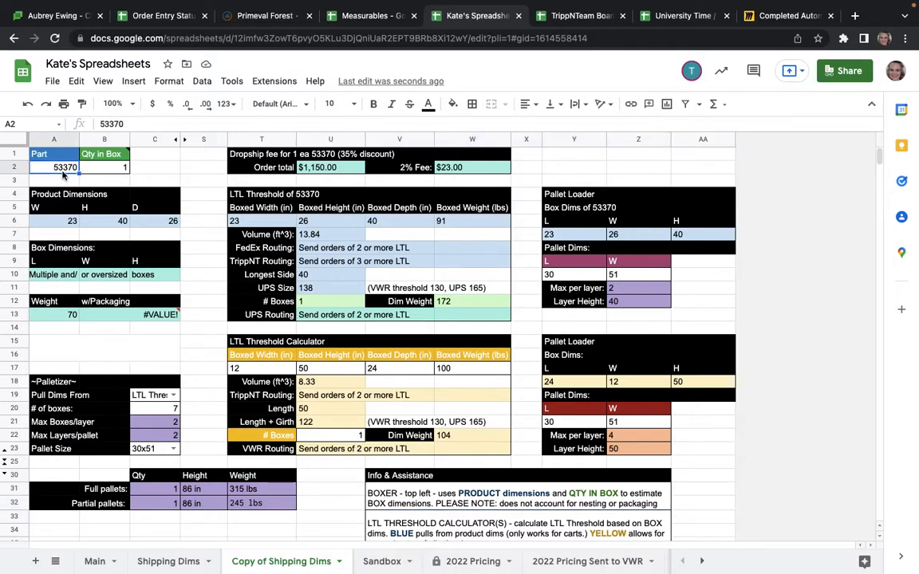
pyautogui.write('51912')
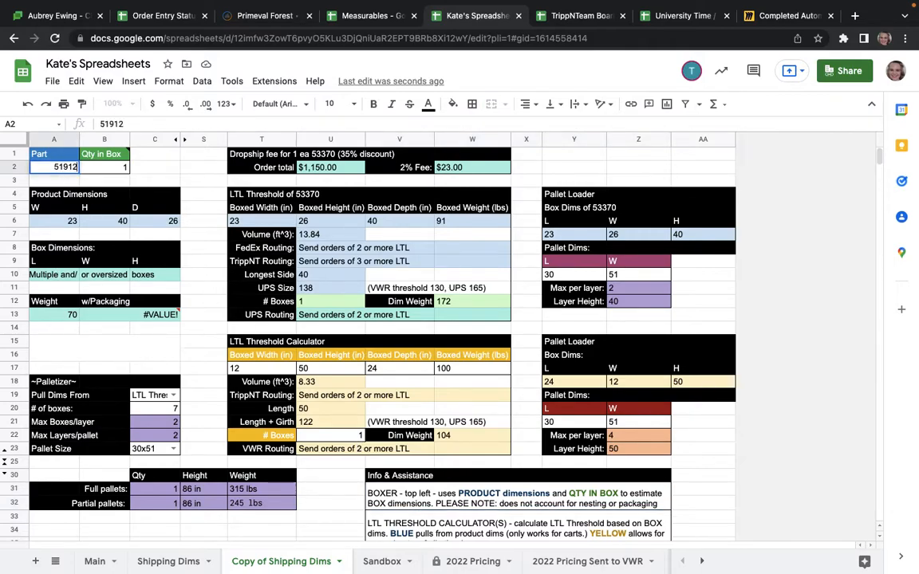
pyautogui.press('Tab')
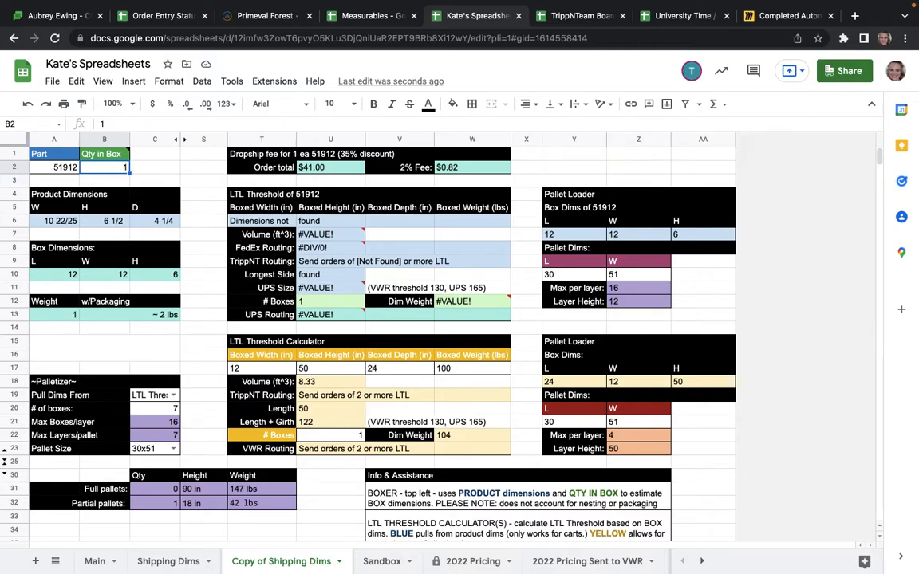
pyautogui.click(68, 276)
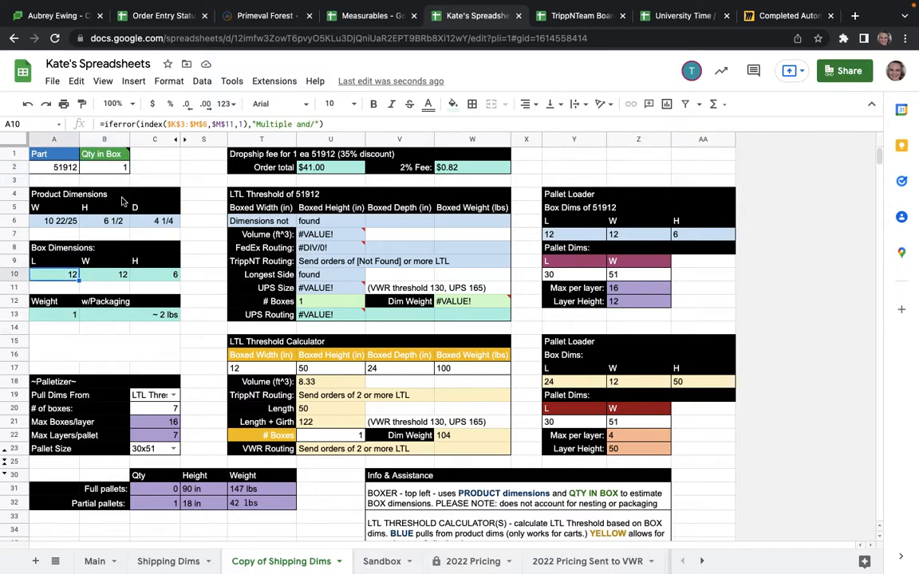
# - Set the quantity in box to 12 and check the box width
pyautogui.click(114, 168)
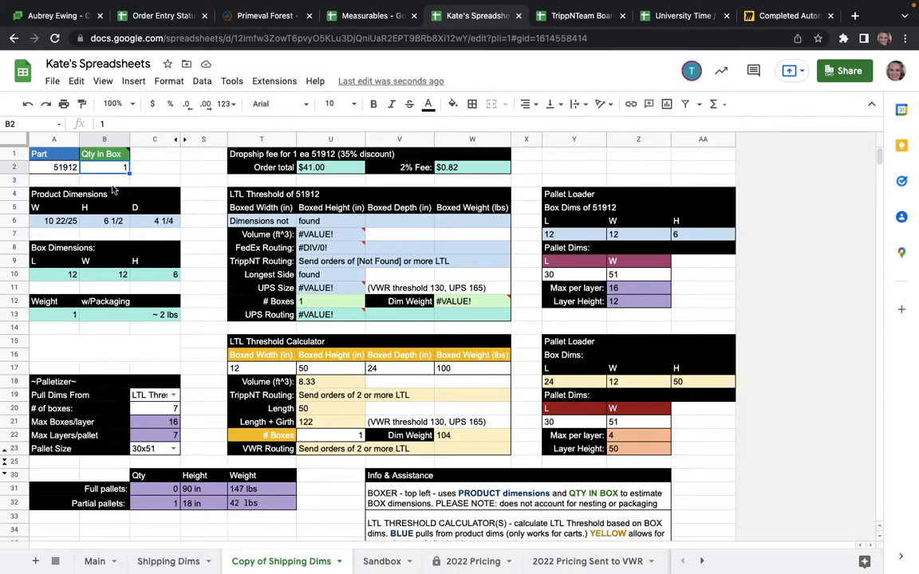
pyautogui.write('12')
pyautogui.press('Tab')
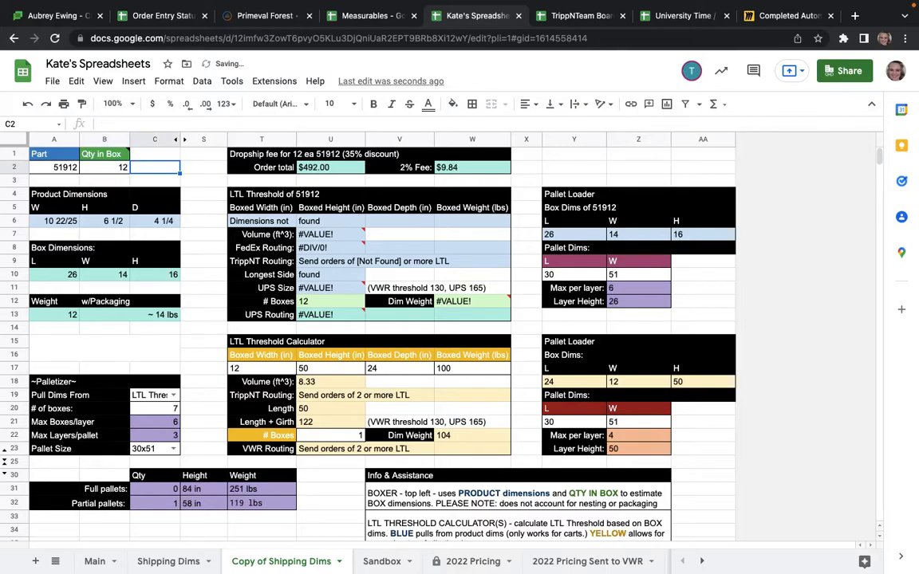
pyautogui.click(119, 275)
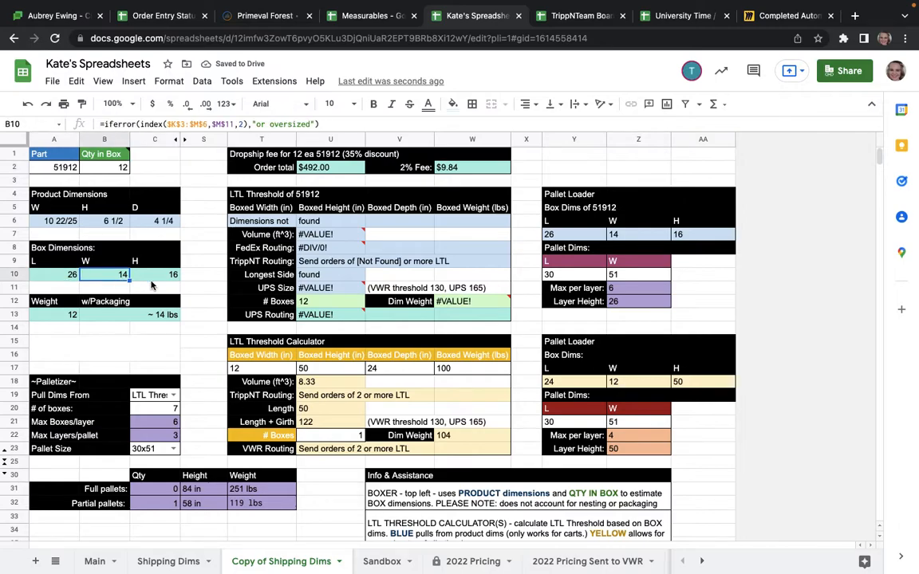
# - Set the quantity in box to 30 and check the box dimensions and the weight with packaging
pyautogui.click(112, 167)
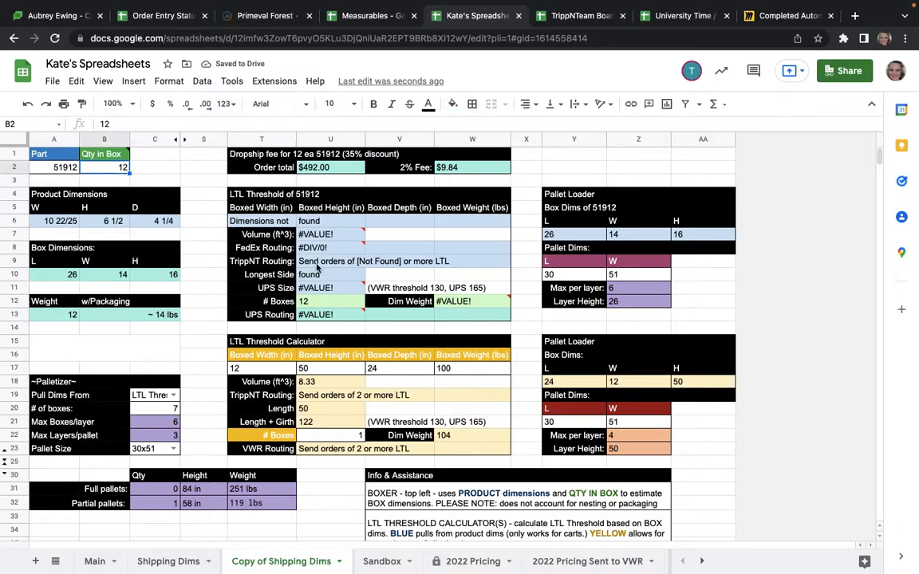
pyautogui.write('30')
pyautogui.press('Tab')
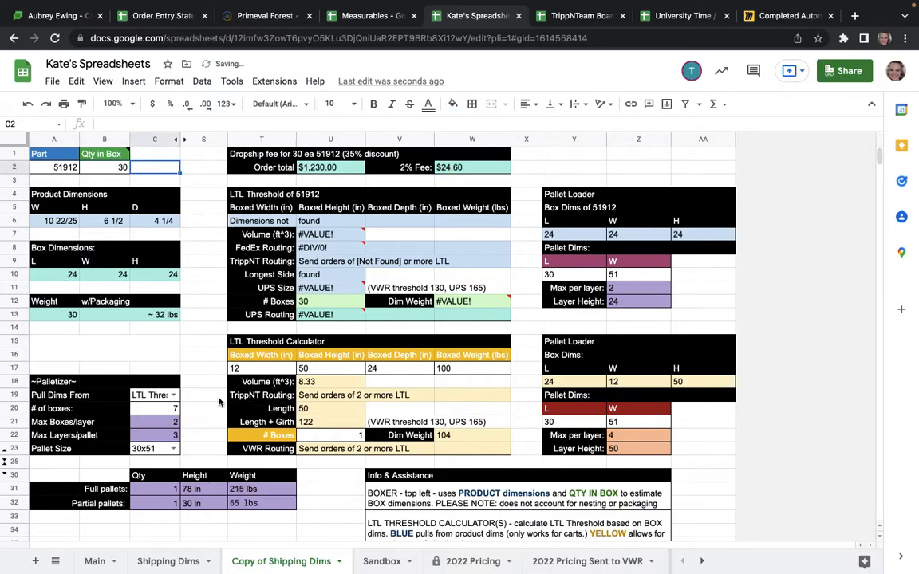
pyautogui.click(48, 274)
pyautogui.click(100, 274)
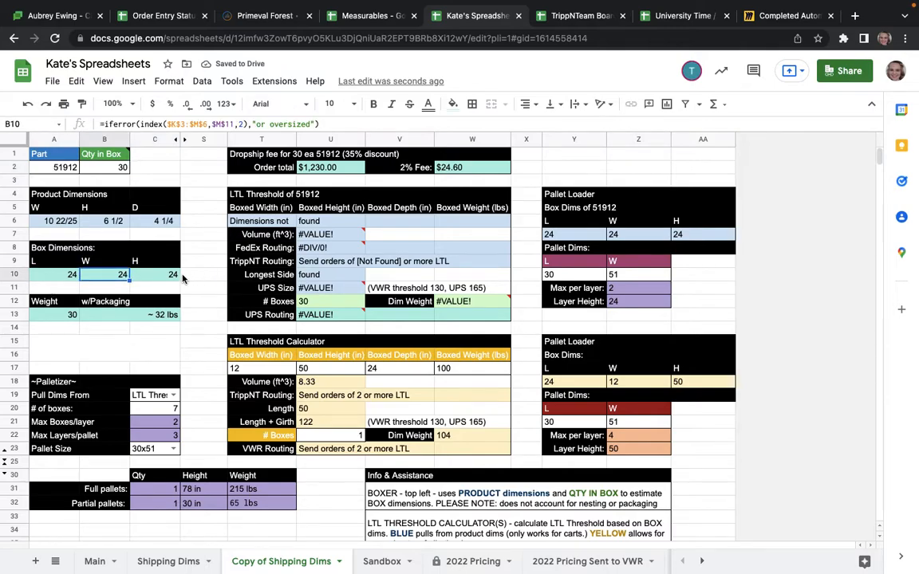
pyautogui.click(183, 276)
pyautogui.click(134, 316)
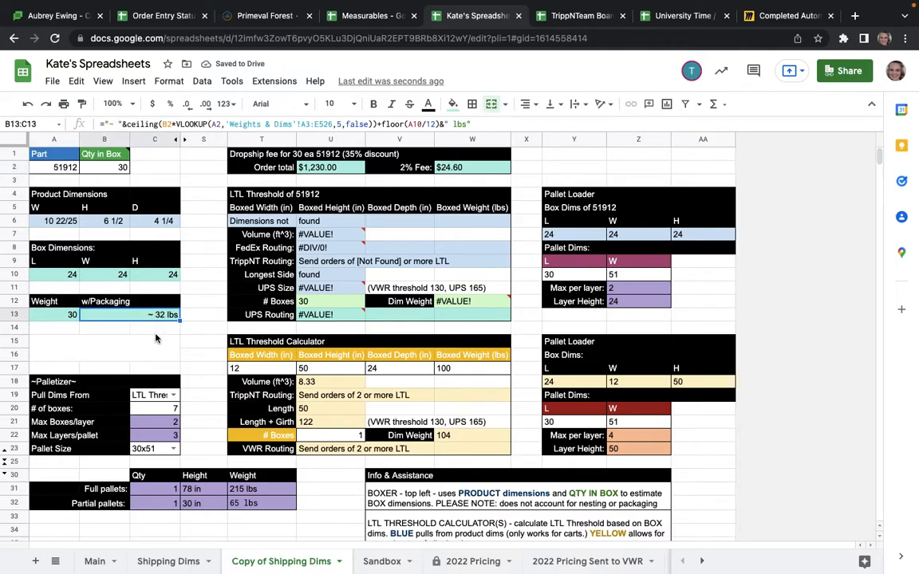
pyautogui.click(113, 172)
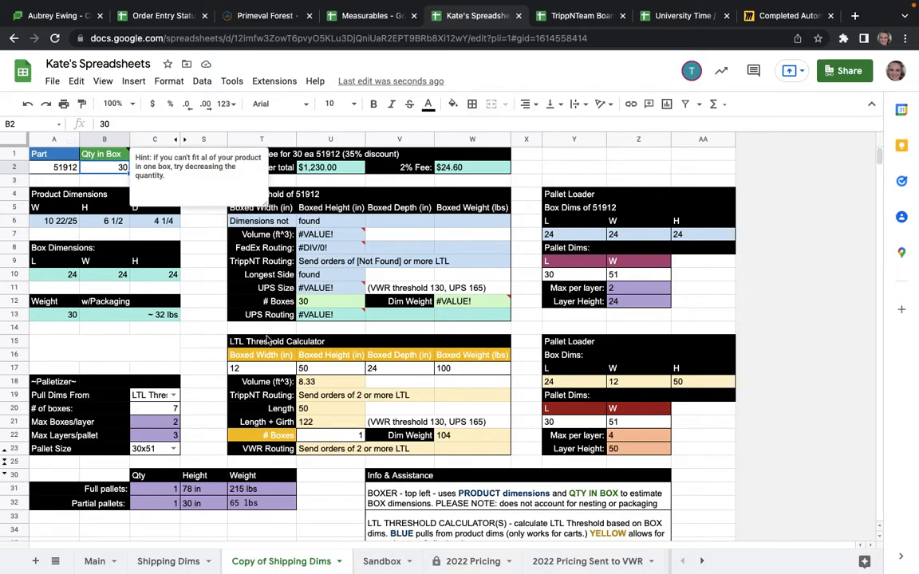
pyautogui.click(204, 288)
pyautogui.click(113, 174)
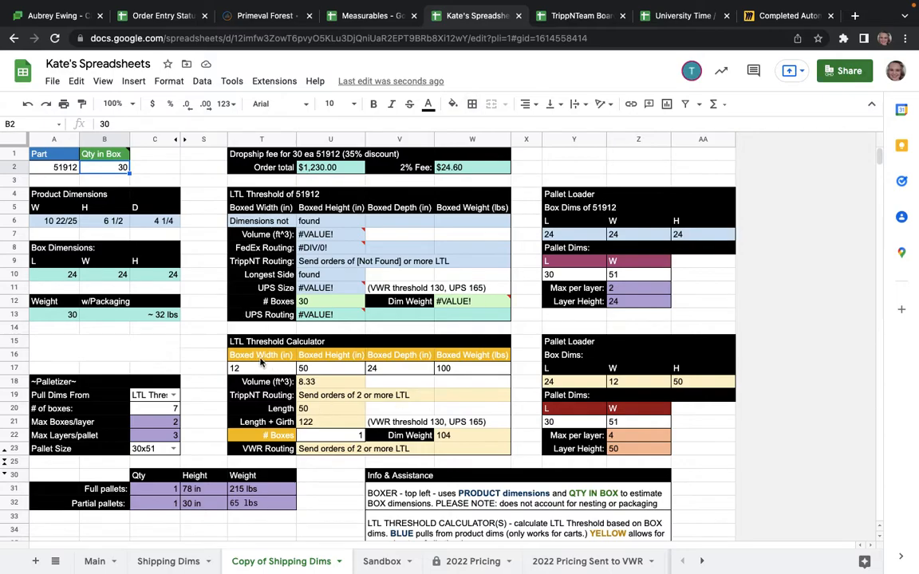
# - In the yellow LTL Threshold Calculator, set boxed width and height to 24 in and weight to 32 lbs, and check the TrippNT routing
pyautogui.click(244, 368)
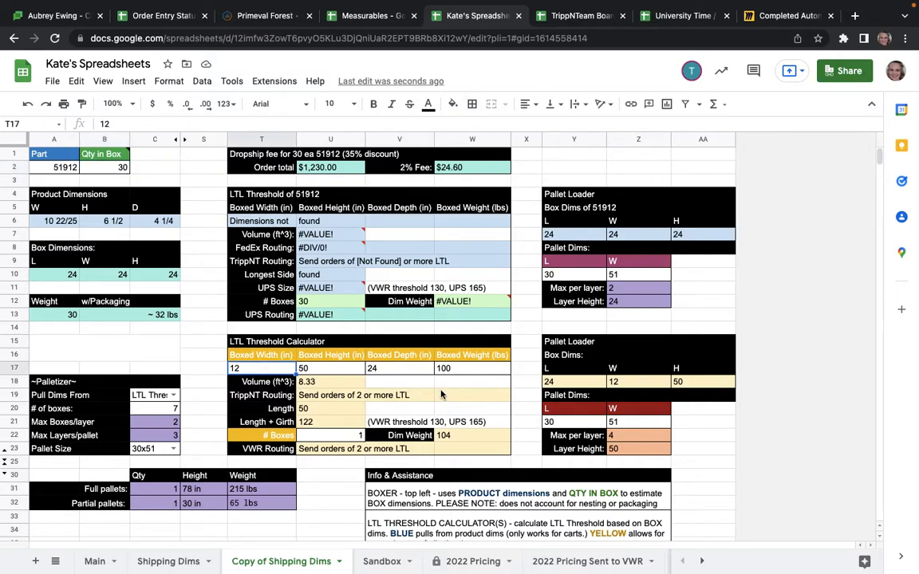
pyautogui.write('24')
pyautogui.press('Tab')
pyautogui.write('24')
pyautogui.press('Tab')
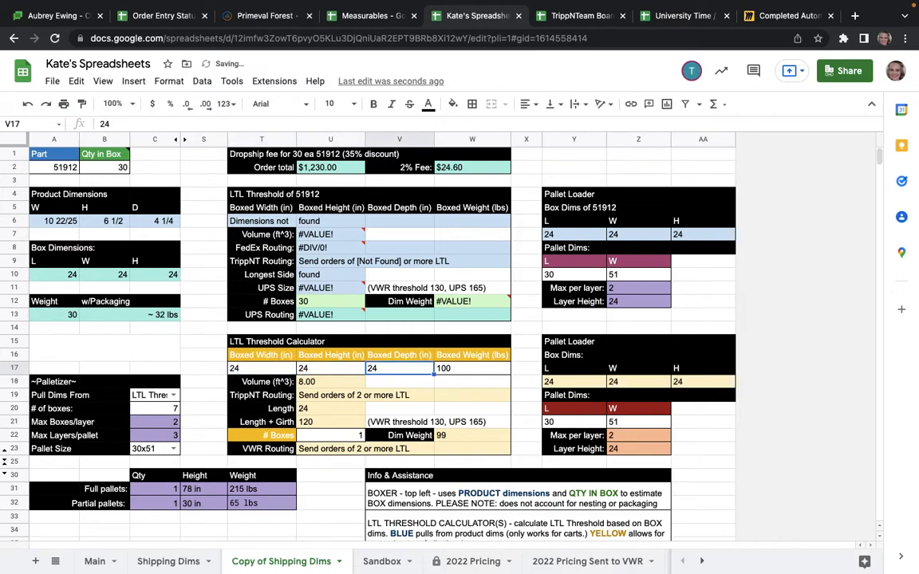
pyautogui.press('Tab')
pyautogui.write('32')
pyautogui.press('Tab')
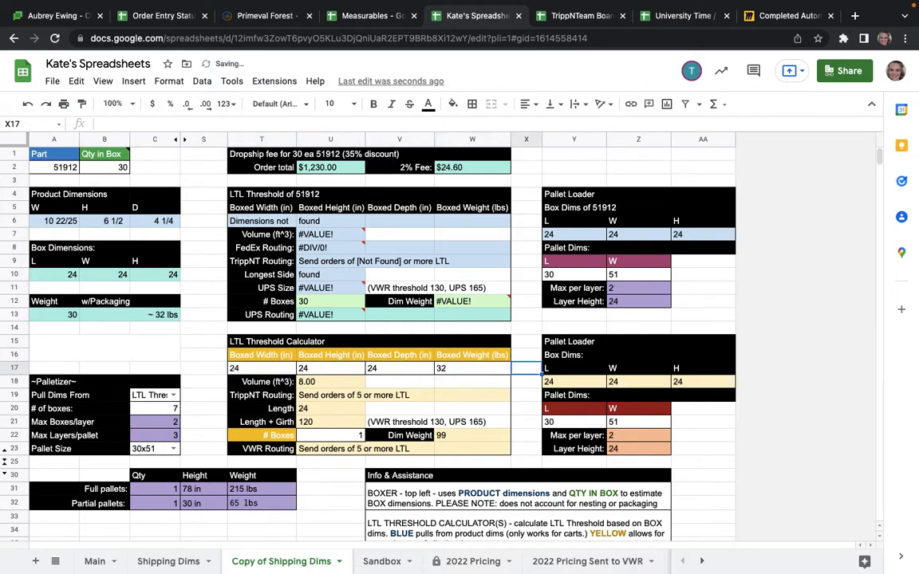
pyautogui.click(321, 395)
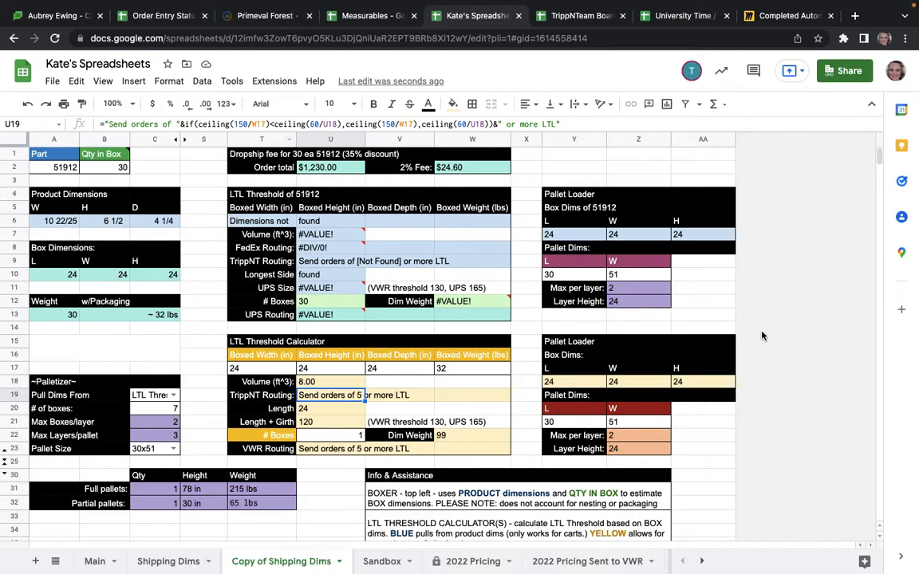
# - Enter 53370 as the part number with a quantity in box of 1
pyautogui.click(60, 163)
pyautogui.write('53370')
pyautogui.press('Tab')
pyautogui.write('1')
pyautogui.press('Tab')
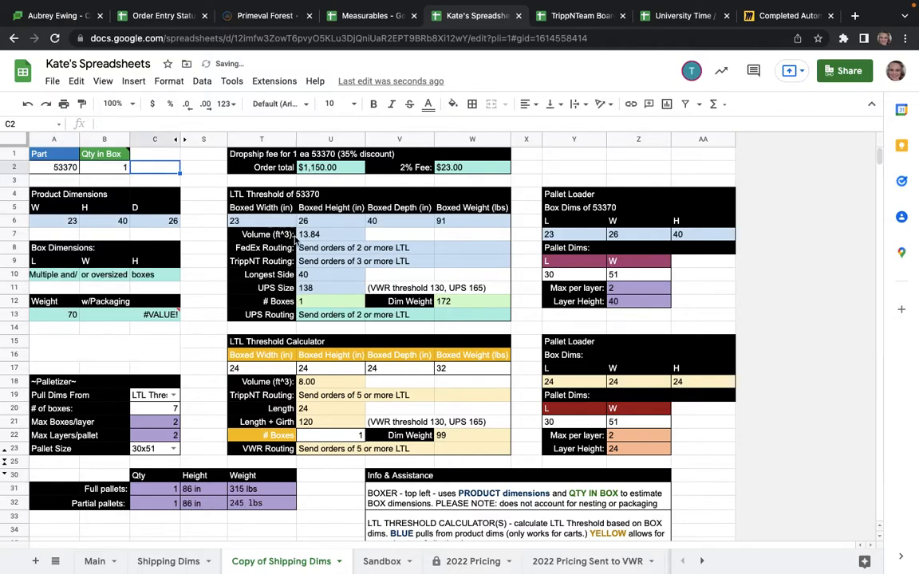
# - Examine the boxed dimensions and the FedEx, TrippNT and UPS routing thresholds for part 53370
pyautogui.click(240, 220)
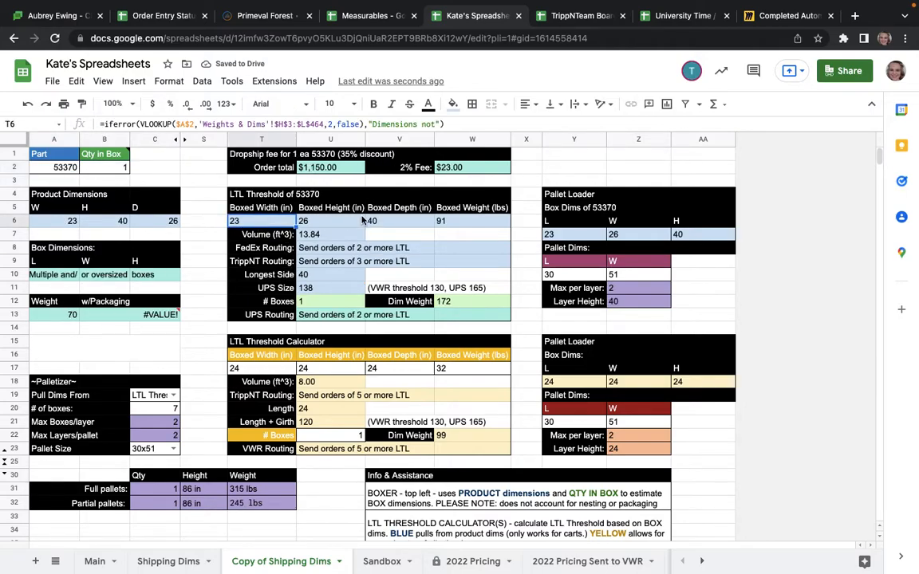
pyautogui.click(327, 225)
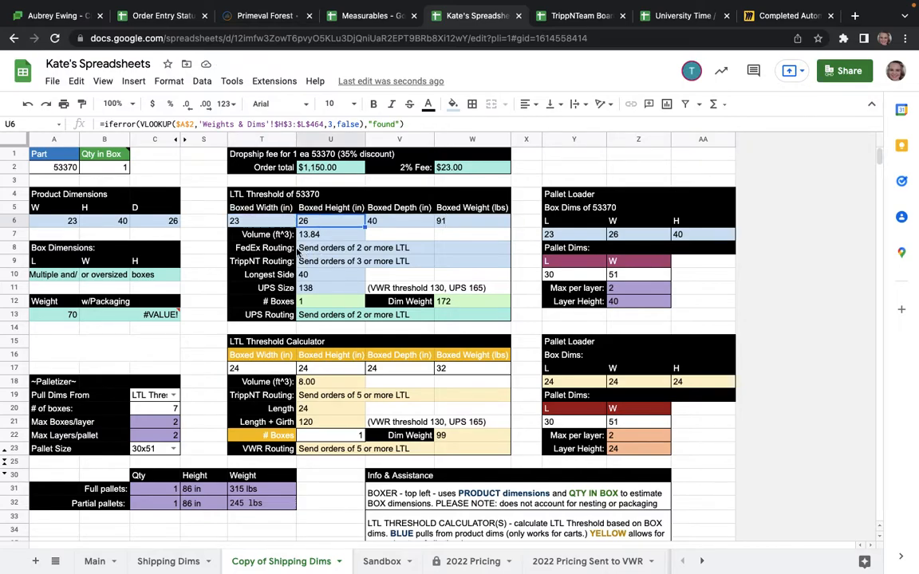
pyautogui.click(292, 250)
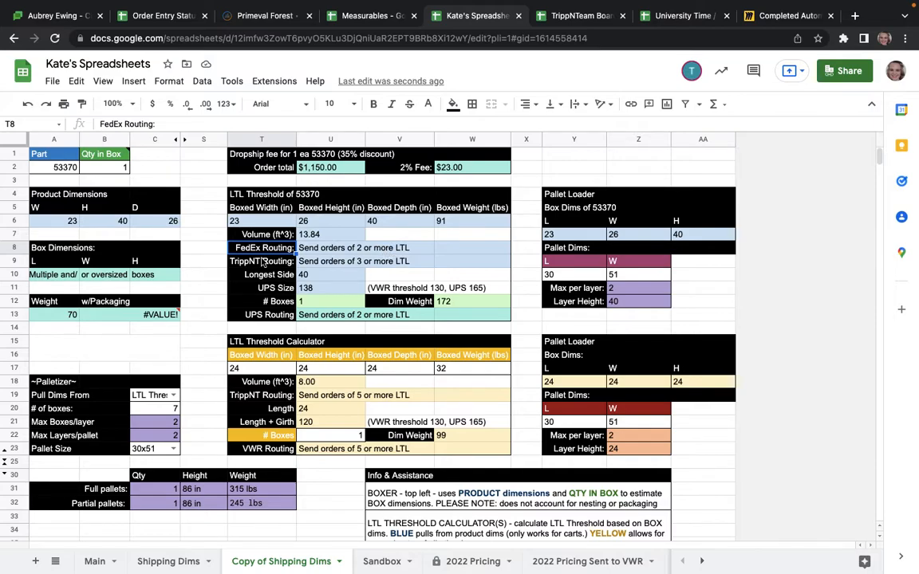
pyautogui.click(262, 261)
pyautogui.click(271, 315)
pyautogui.click(281, 250)
pyautogui.press('Right')
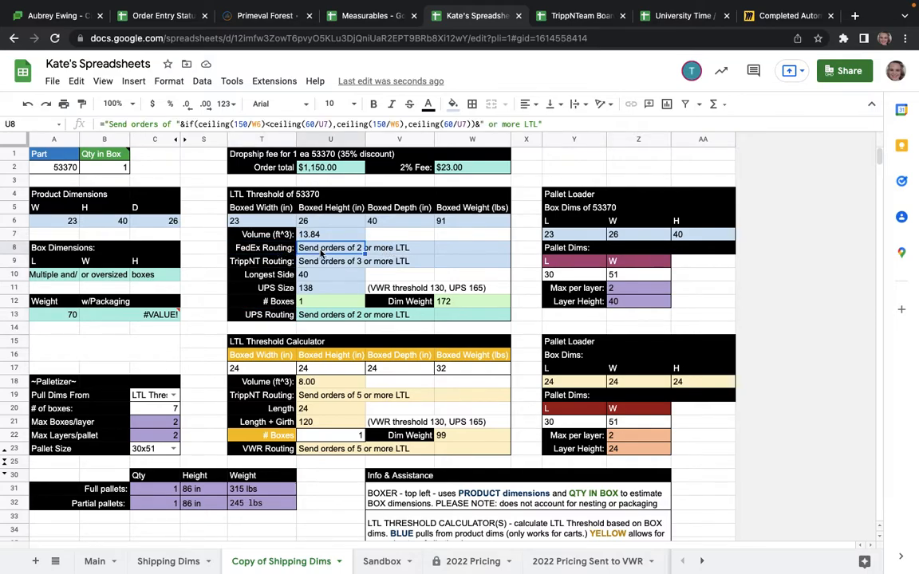
pyautogui.click(351, 313)
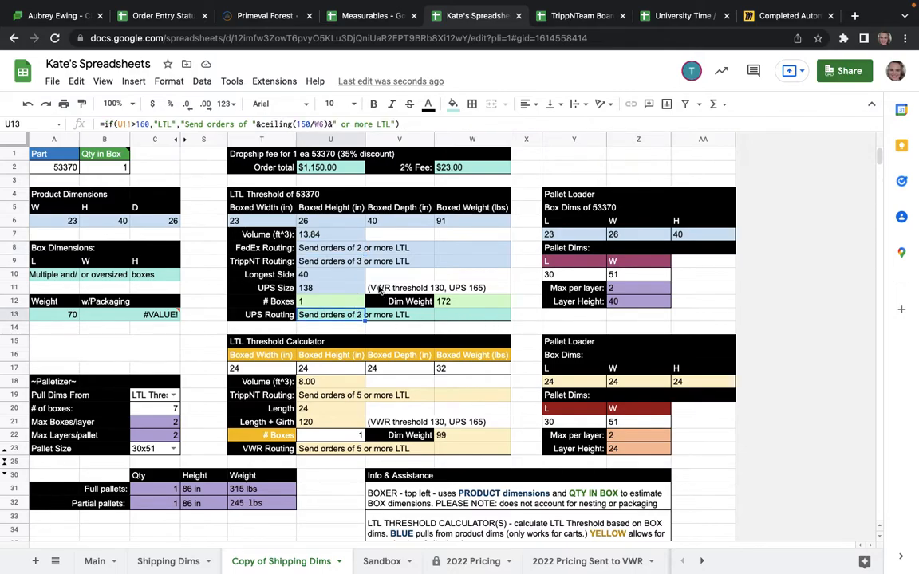
pyautogui.click(327, 261)
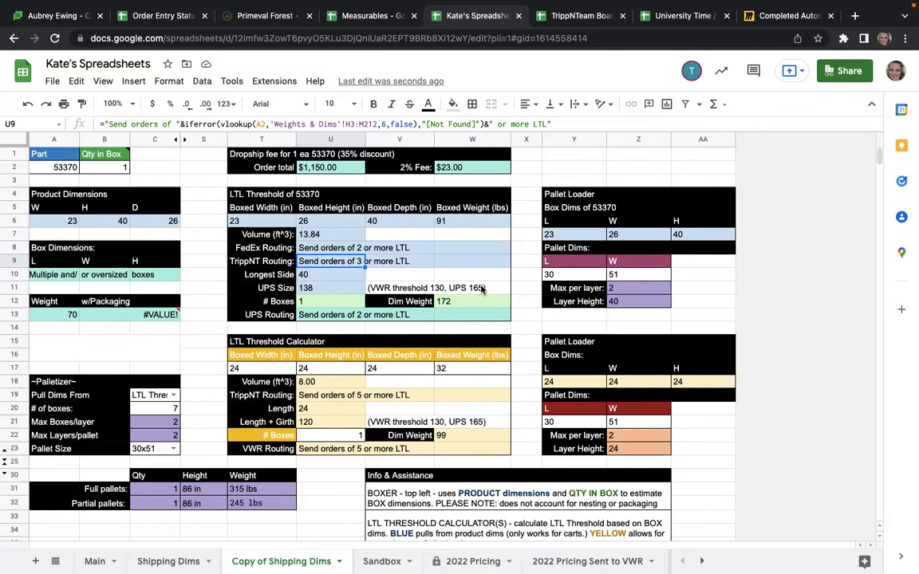
pyautogui.click(321, 250)
pyautogui.click(331, 314)
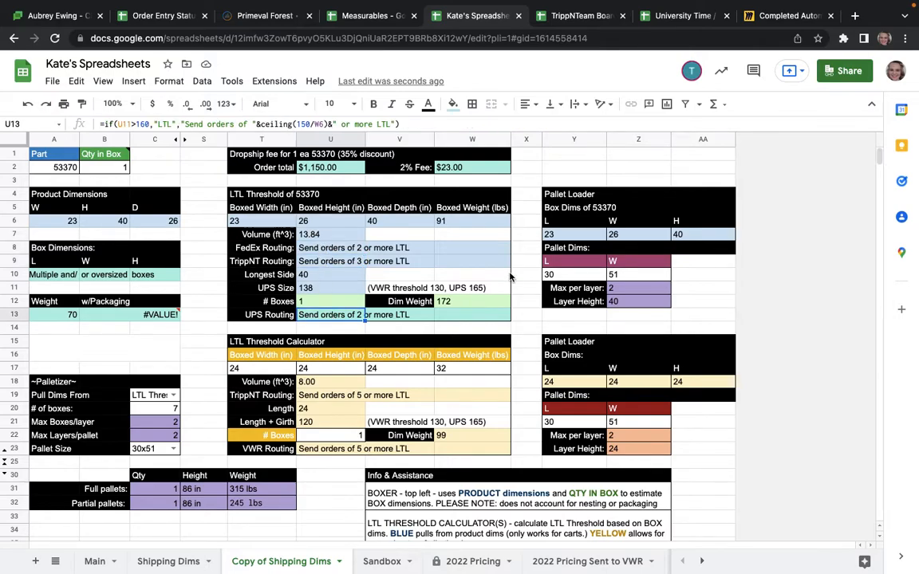
pyautogui.click(323, 248)
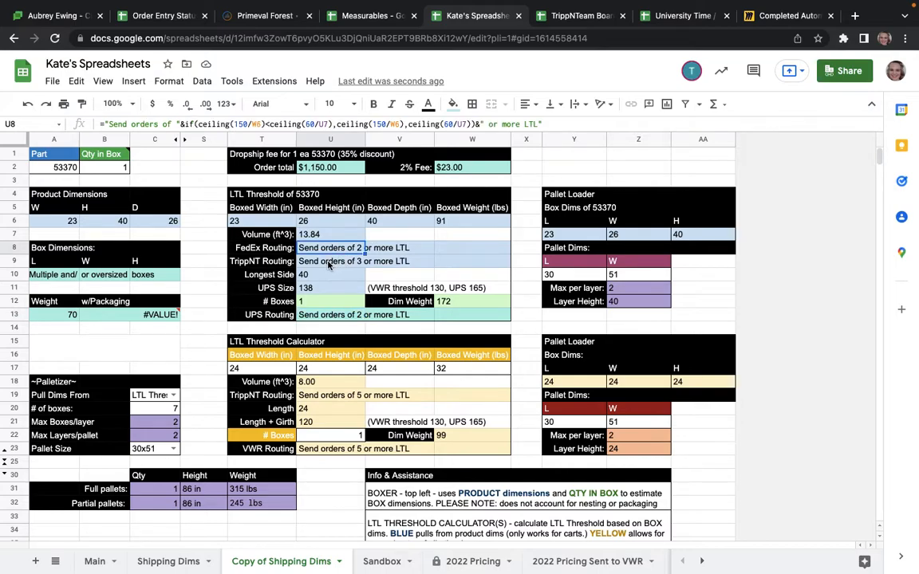
pyautogui.click(328, 265)
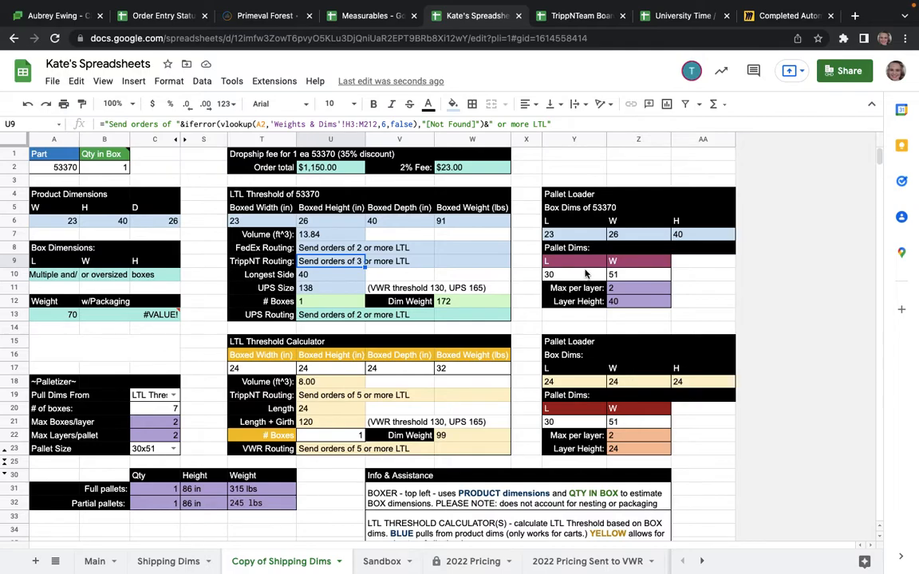
# - Examine the box dimensions and pallet length and width in the Pallet Loader for part 53370
pyautogui.click(634, 198)
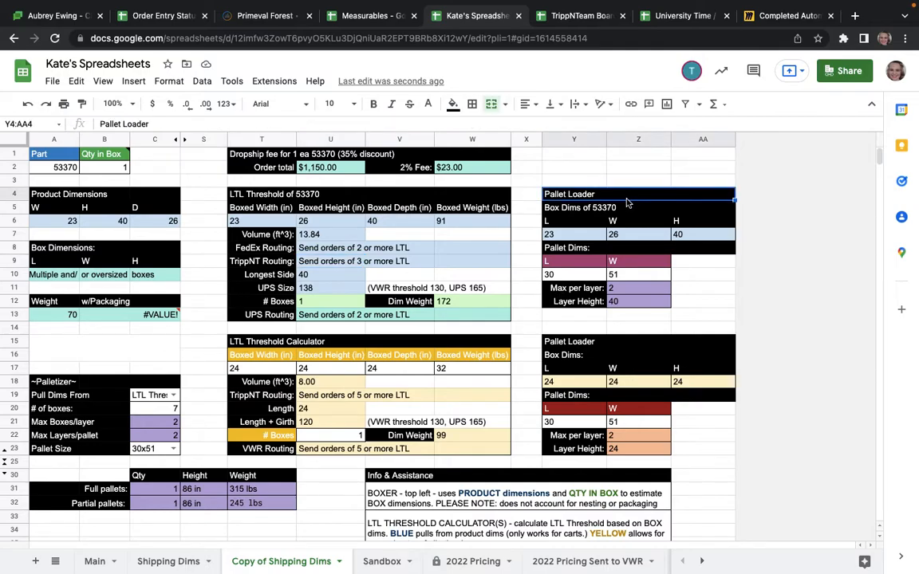
pyautogui.click(579, 238)
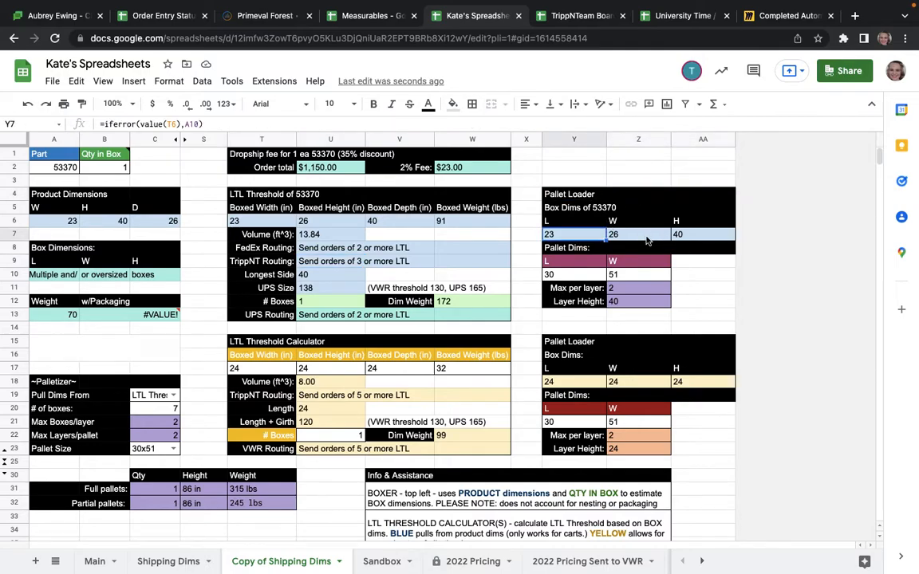
pyautogui.press('Right')
pyautogui.press('Right')
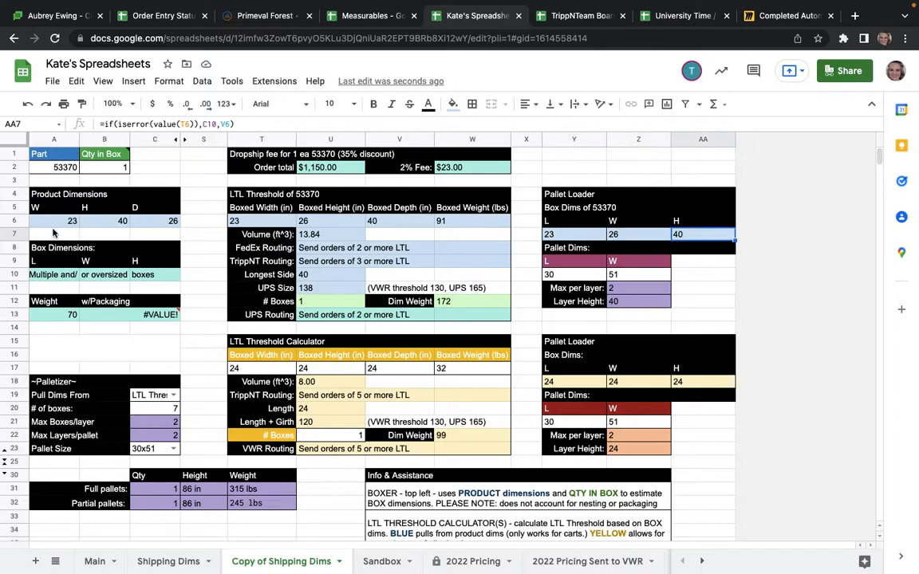
pyautogui.click(571, 274)
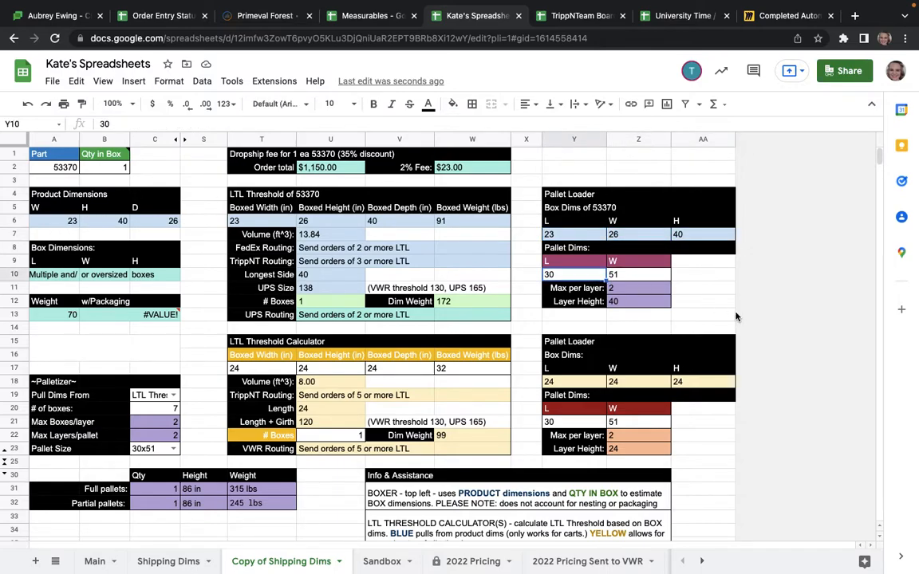
pyautogui.click(638, 276)
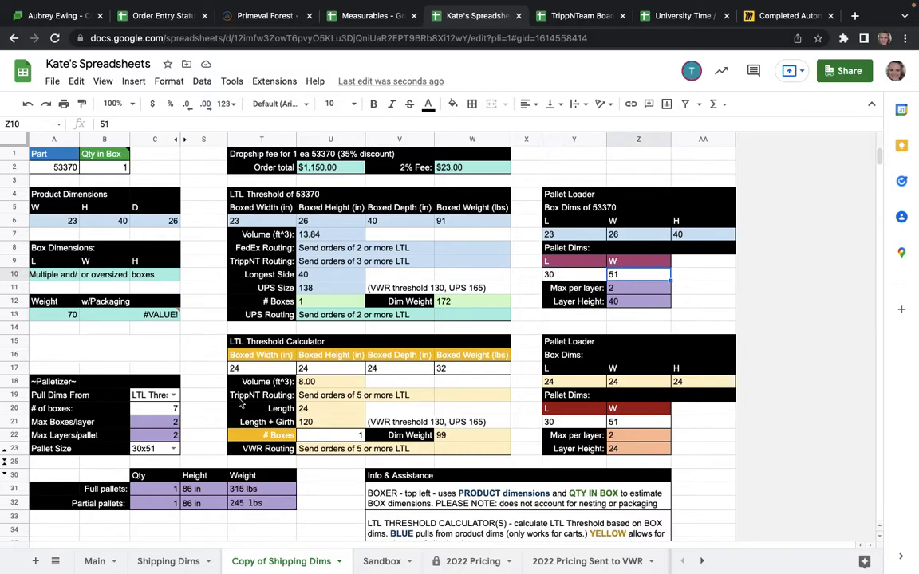
# - Choose 30x51 as the Palletizer's pallet size and check the pallet length in the upper Pallet Loader
pyautogui.click(172, 449)
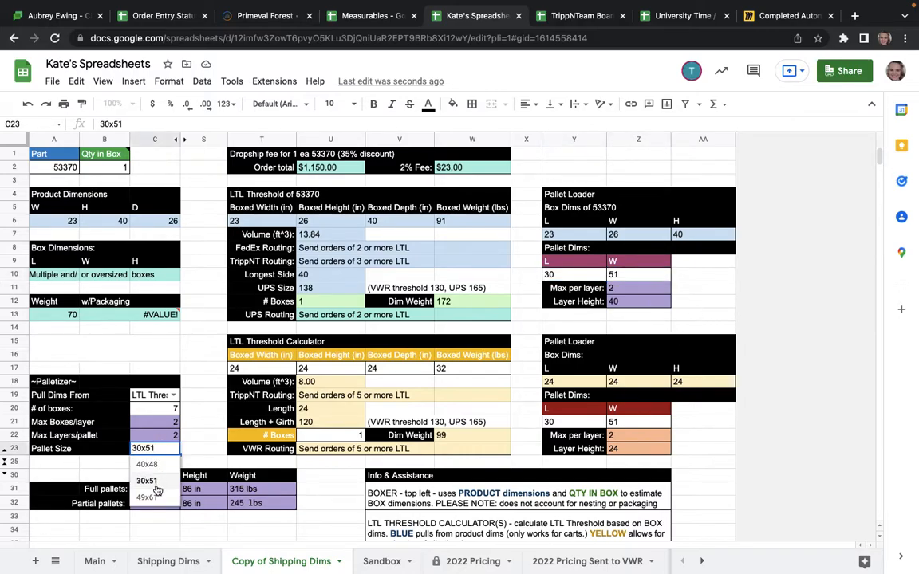
pyautogui.click(147, 481)
pyautogui.click(574, 275)
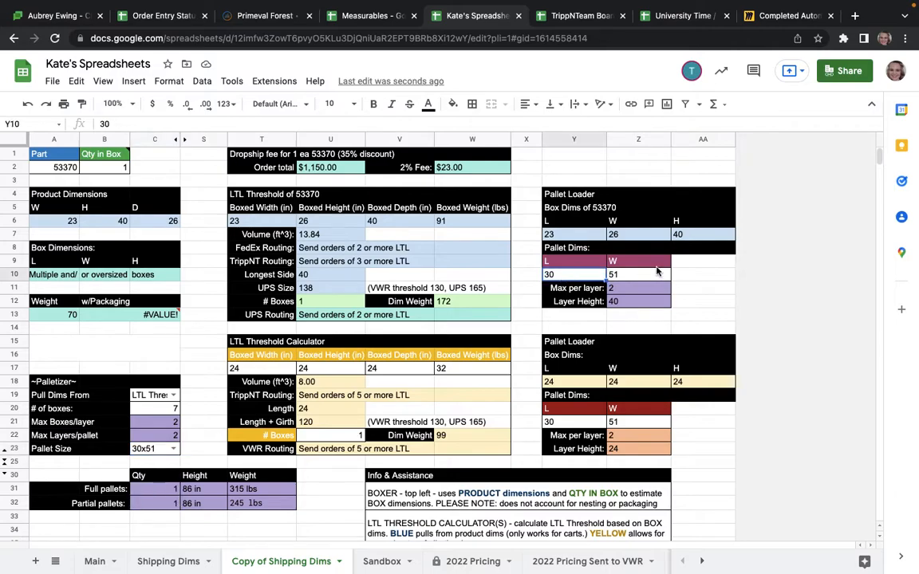
# - Examine the pallet dimensions, maximum boxes per layer and layer height in the upper Pallet Loader for part 53370
pyautogui.click(651, 274)
pyautogui.moveTo(577, 278); pyautogui.dragTo(628, 277)
pyautogui.click(642, 276)
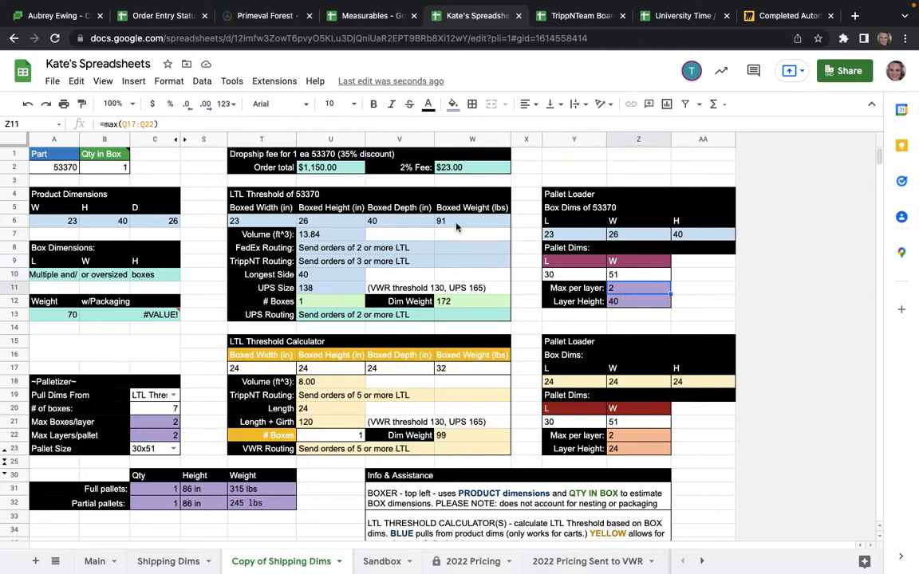
pyautogui.click(456, 223)
pyautogui.click(642, 288)
pyautogui.moveTo(558, 274); pyautogui.dragTo(621, 274)
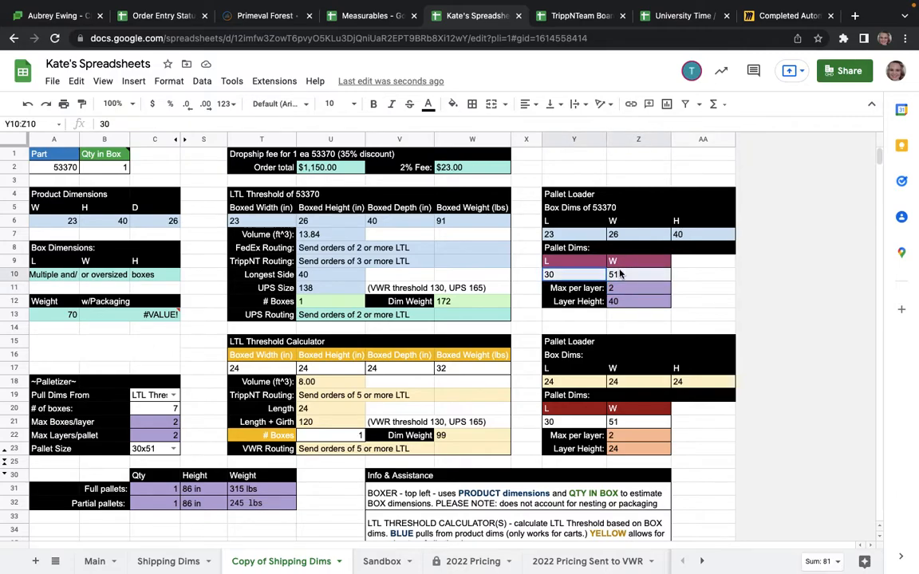
pyautogui.click(620, 273)
pyautogui.click(639, 297)
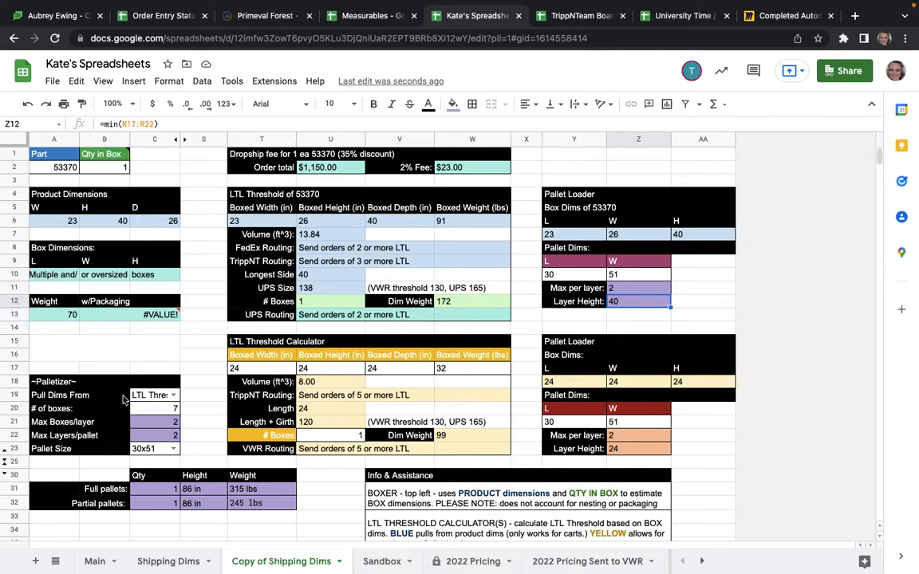
# - Check the Palletizer's number of boxes, maximum boxes per layer and maximum layers per pallet against the Pallet Loader's layer height
pyautogui.click(153, 412)
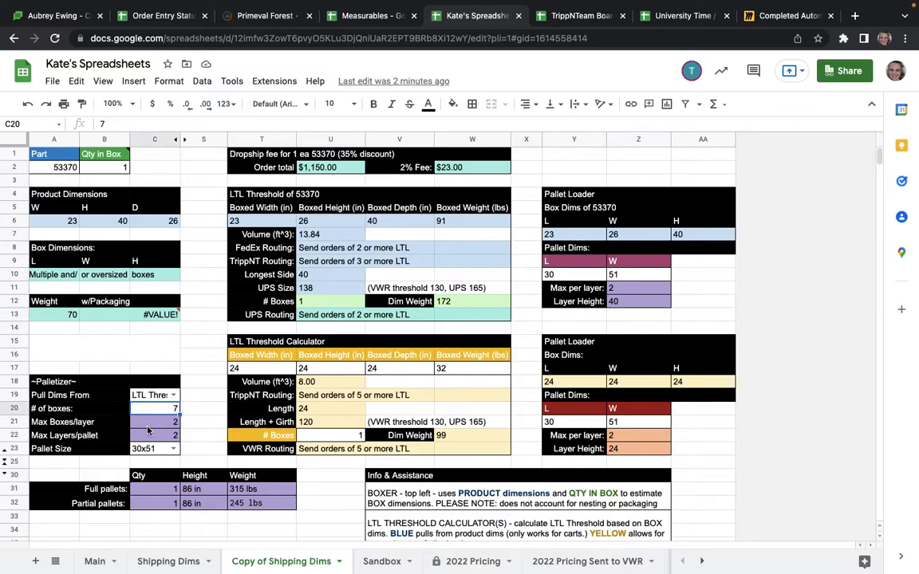
pyautogui.click(156, 425)
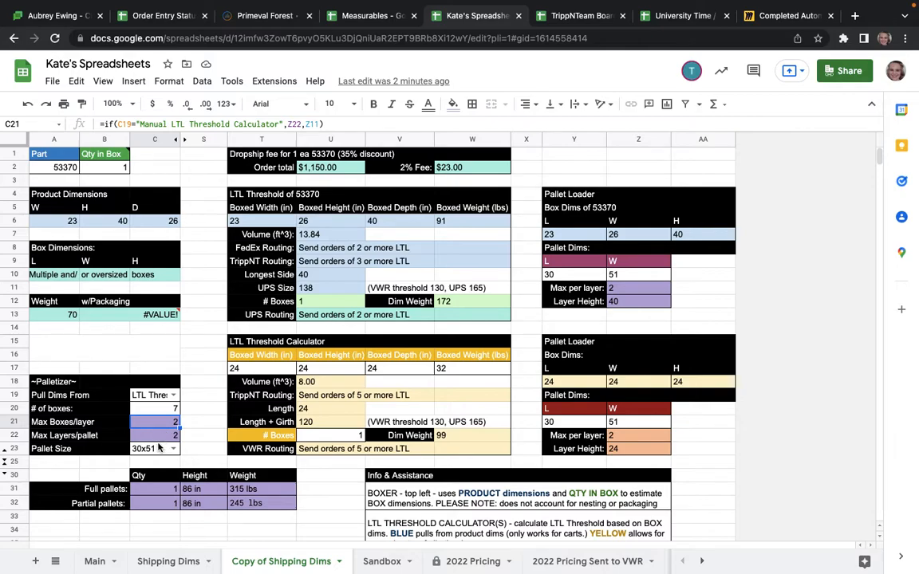
pyautogui.click(154, 436)
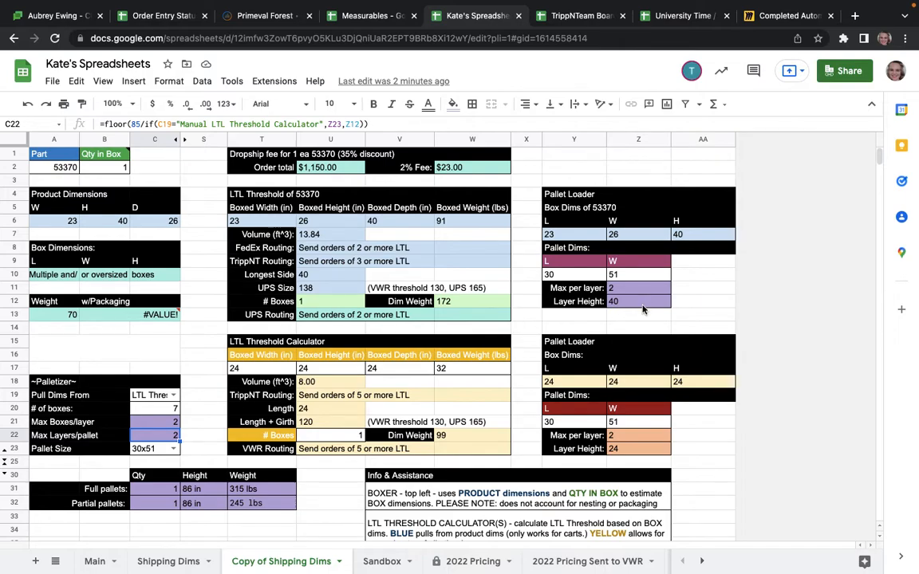
pyautogui.click(645, 296)
pyautogui.click(177, 434)
# - Examine the full and partial pallet quantities and the full pallet's height and weight for the Palletizer's number of boxes
pyautogui.click(159, 489)
pyautogui.click(253, 489)
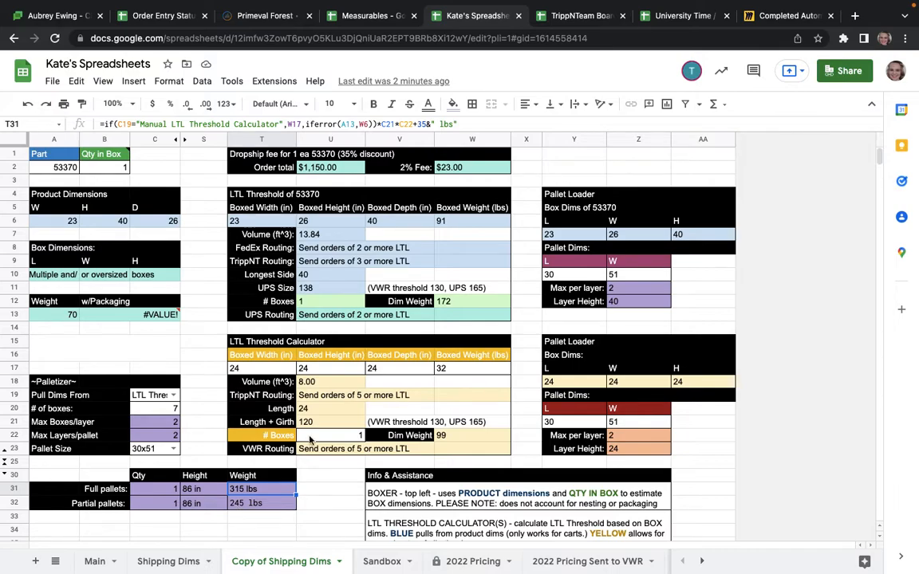
pyautogui.click(156, 488)
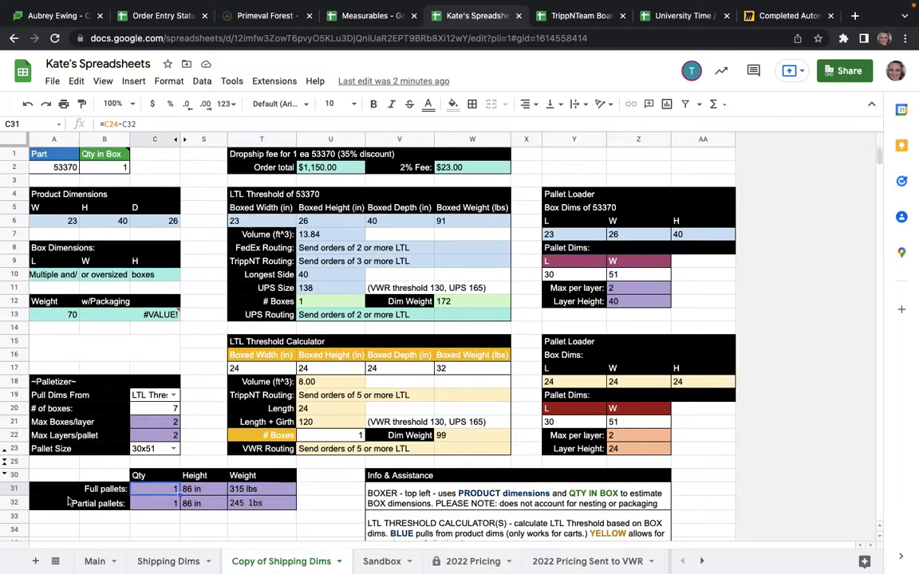
pyautogui.click(158, 408)
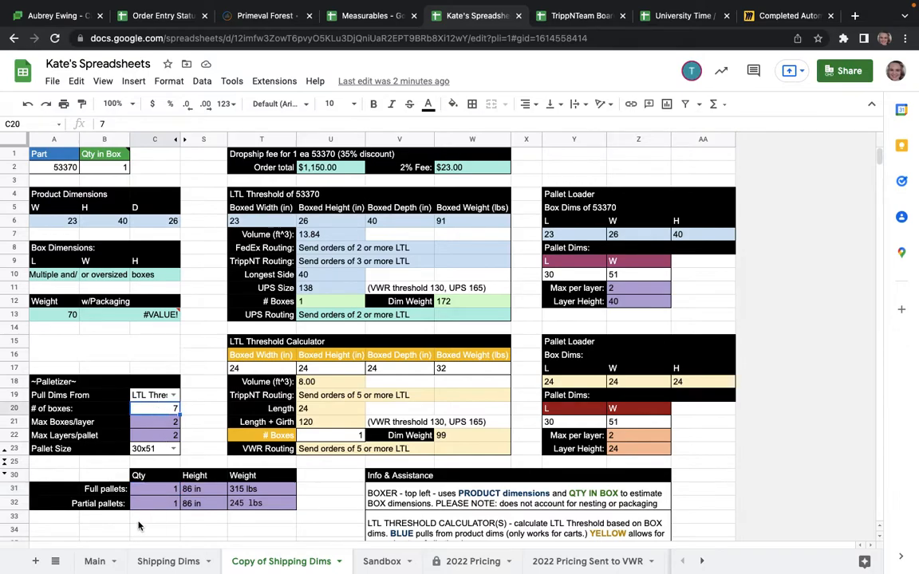
pyautogui.click(162, 490)
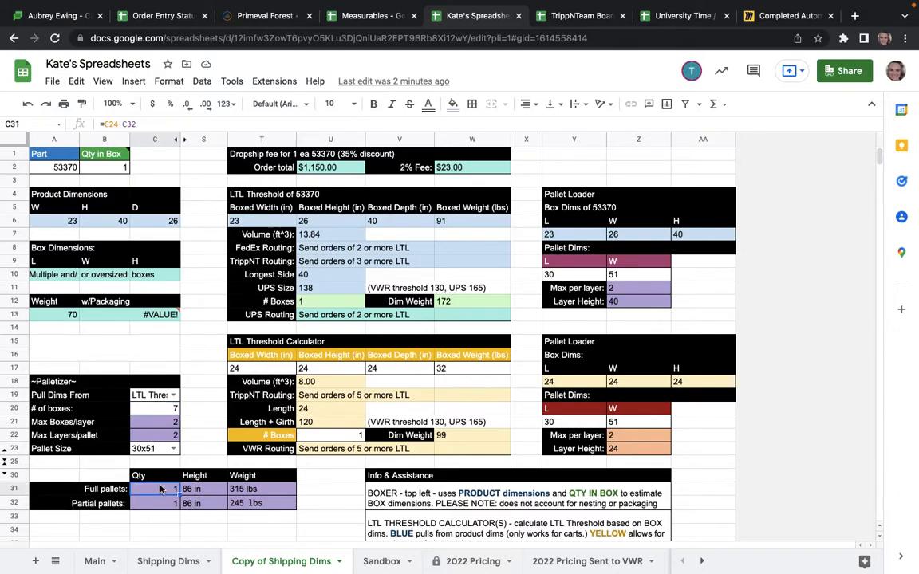
pyautogui.click(159, 504)
pyautogui.press('Right')
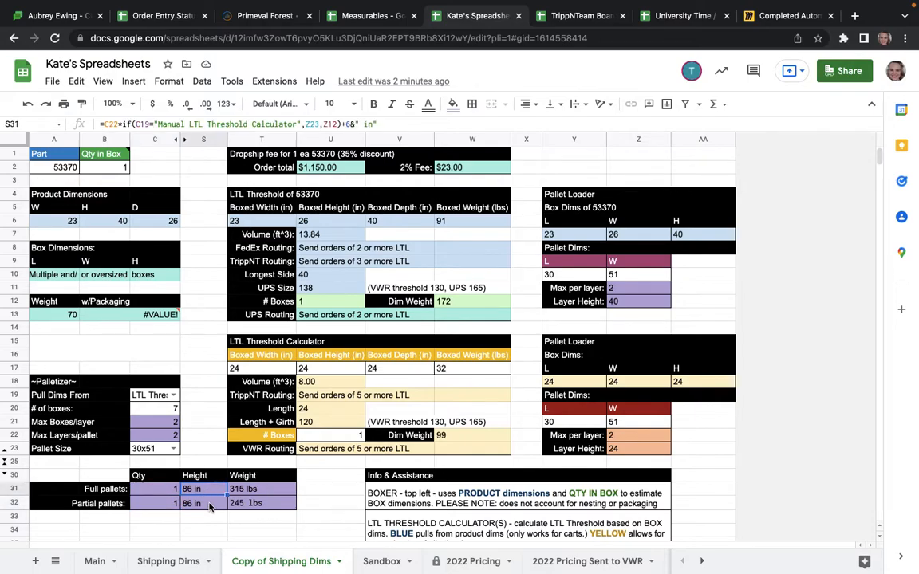
# - Compare the Palletizer's pallet size with the Pallet Loader's dimensions and review the full and partial pallet weights
pyautogui.click(143, 449)
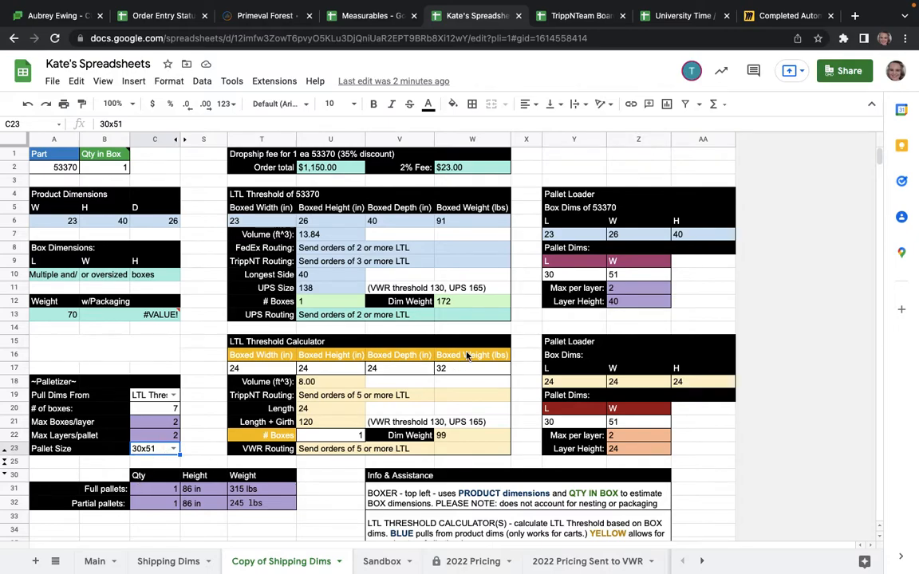
pyautogui.click(603, 275)
pyautogui.click(609, 275)
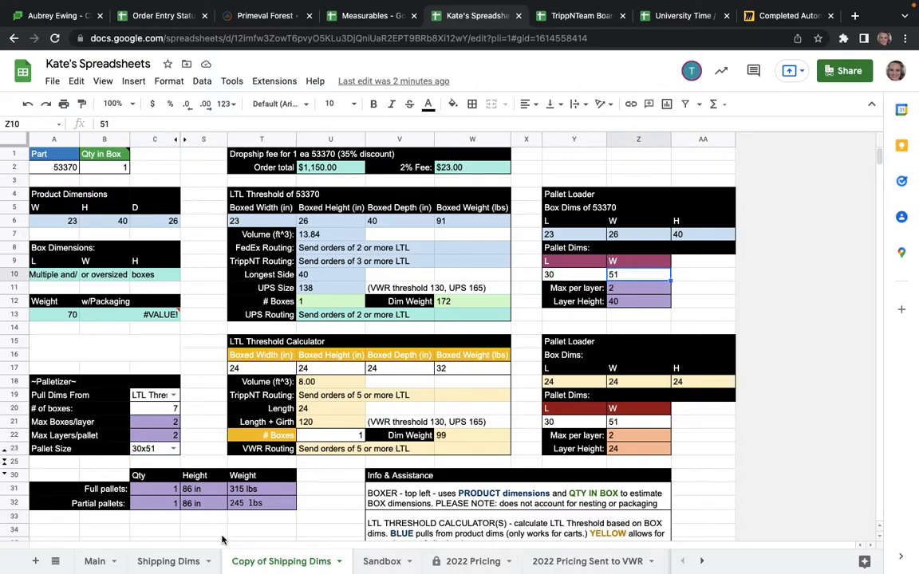
pyautogui.click(259, 490)
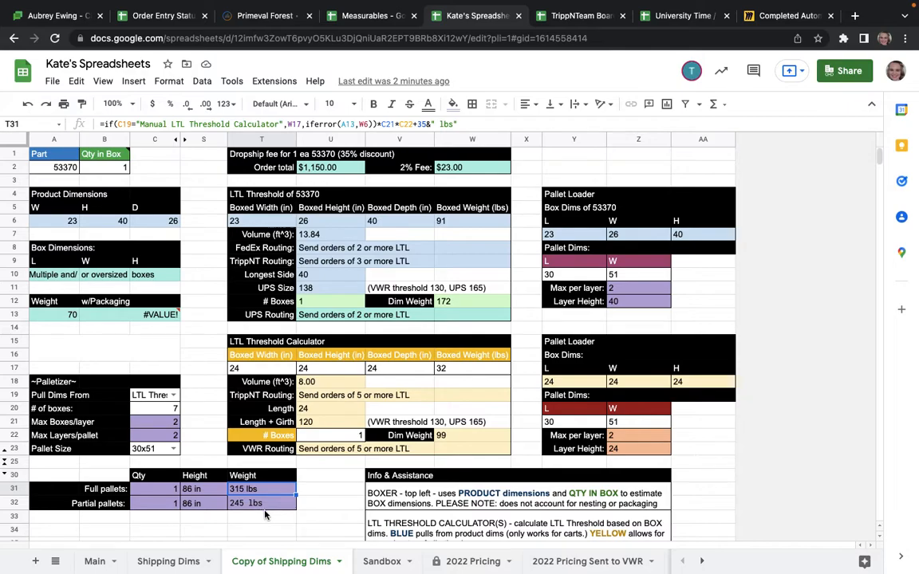
pyautogui.click(264, 504)
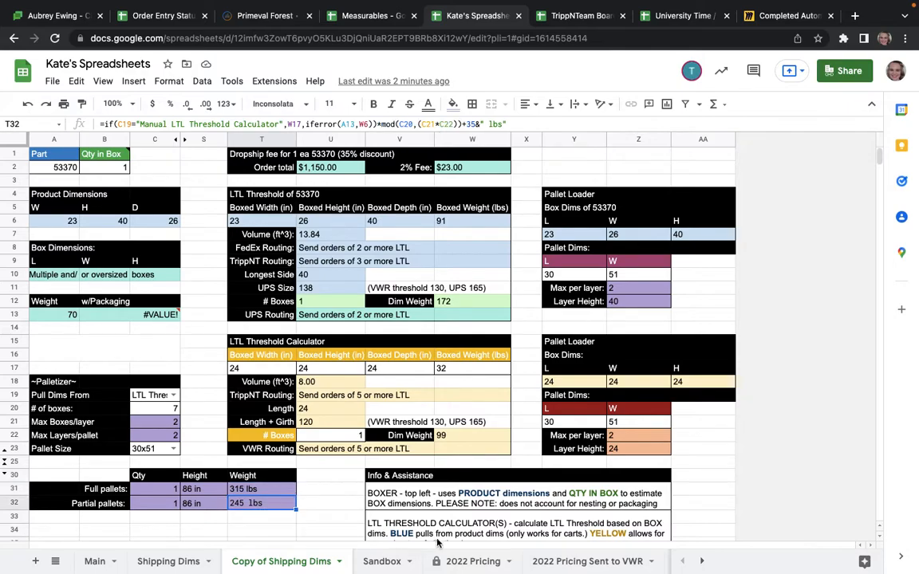